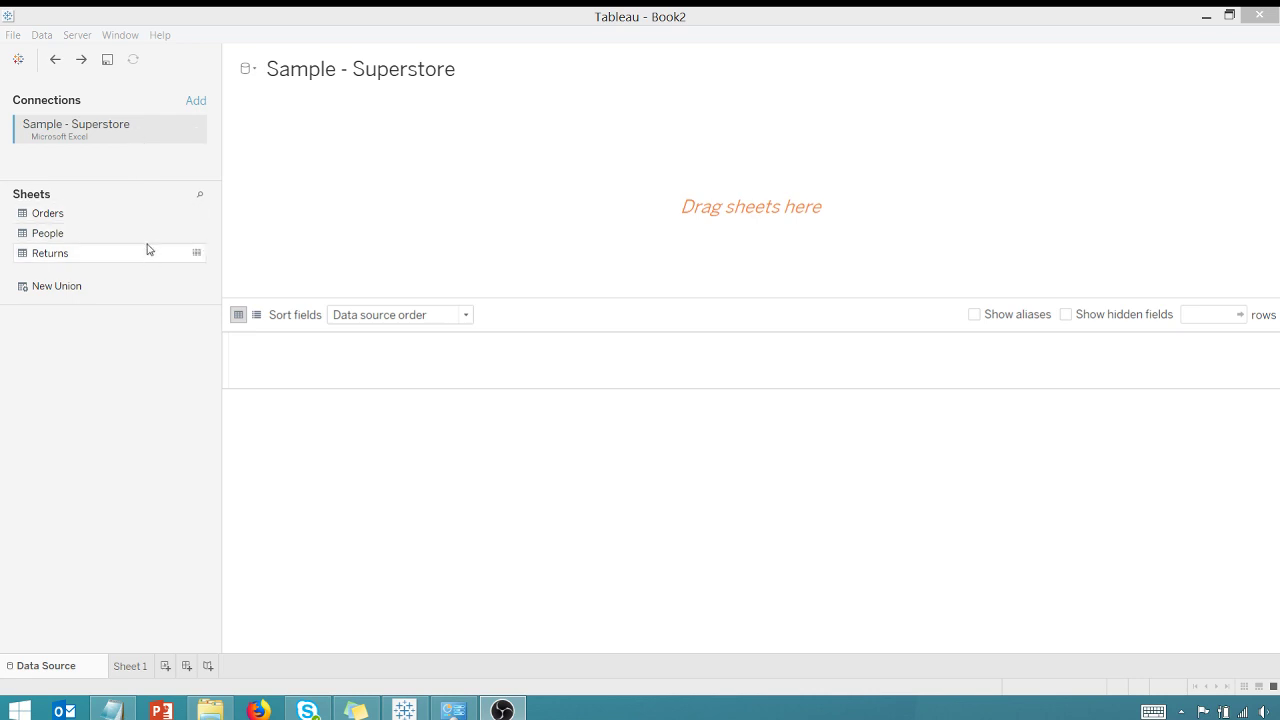
Add HexStates.shp as a new spatial file connection
{"action": "left_click", "coordinate": [195, 106]}
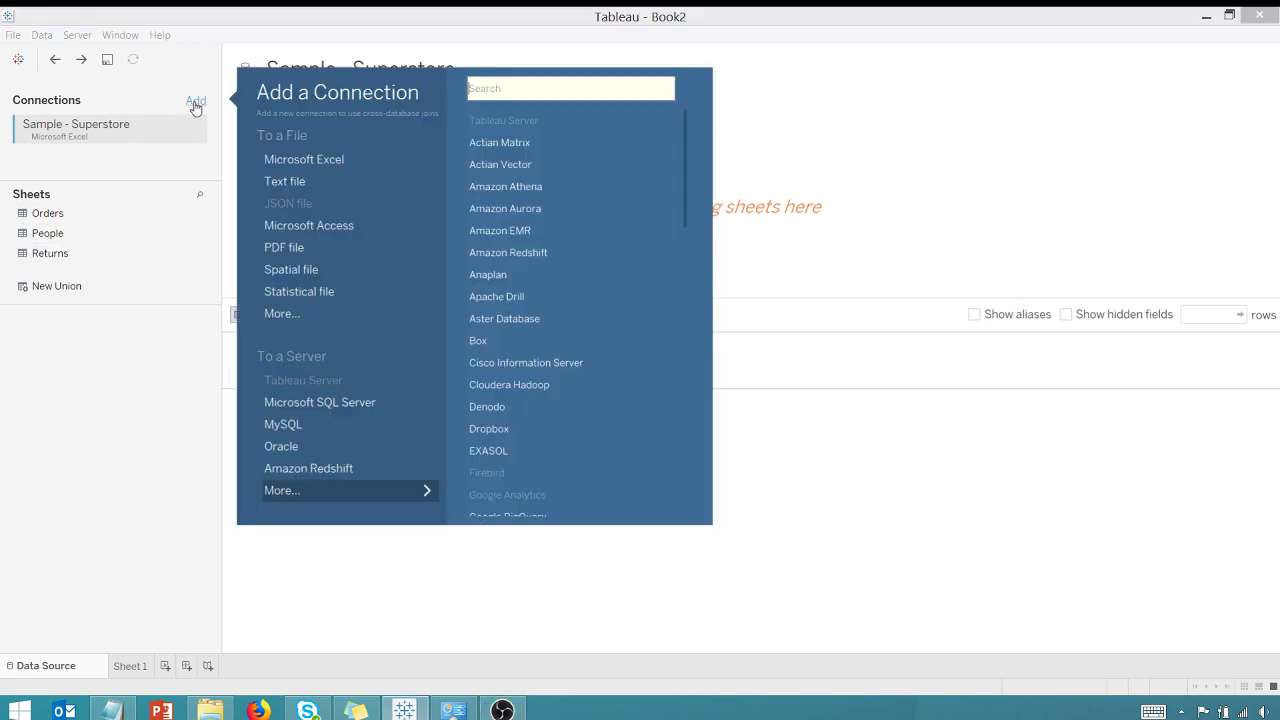
{"action": "left_click", "coordinate": [283, 269]}
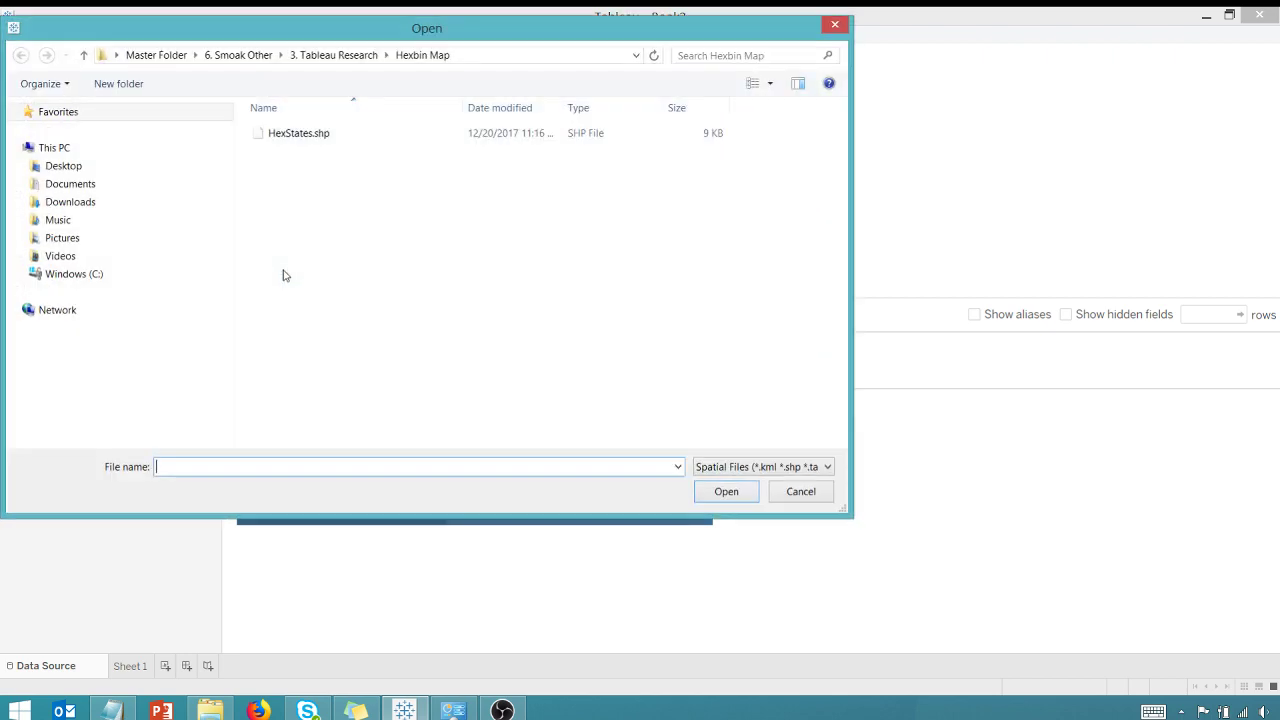
{"action": "left_click", "coordinate": [300, 143]}
{"action": "double_click", "coordinate": [293, 140]}
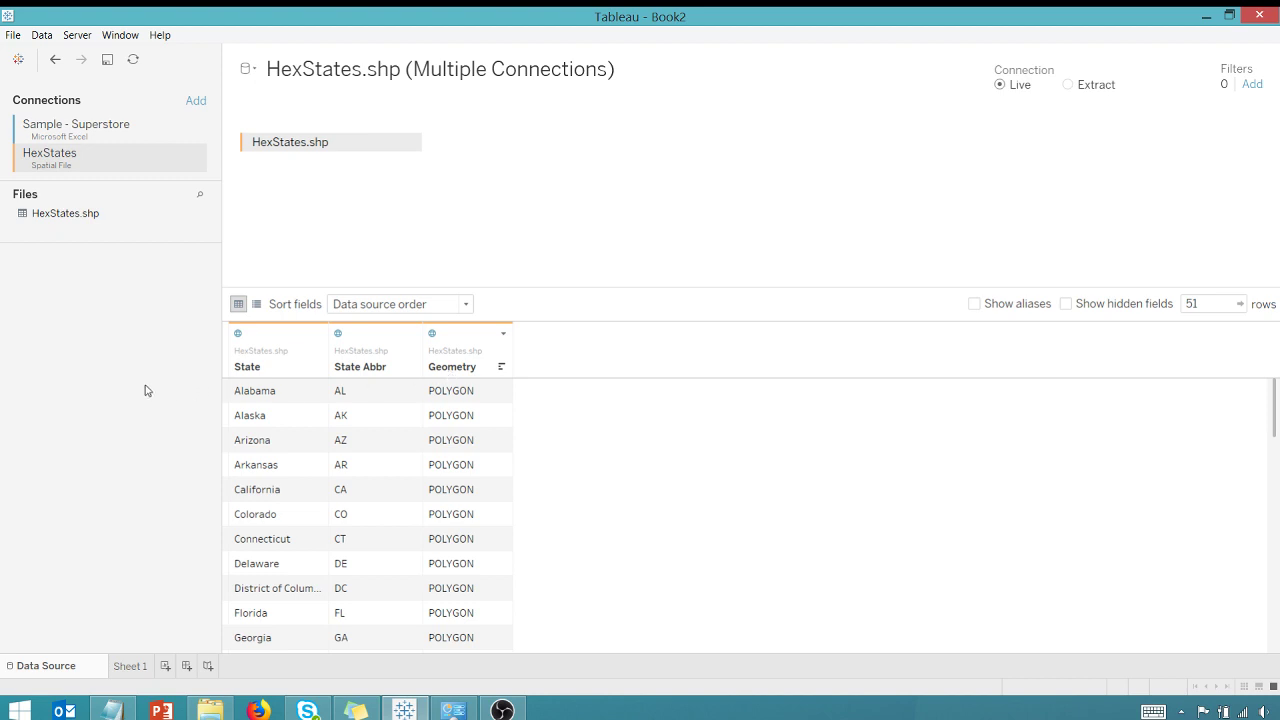
On Sheet 1, plot the HexStates Geometry field as a hexagon tile map
{"action": "left_click", "coordinate": [131, 667]}
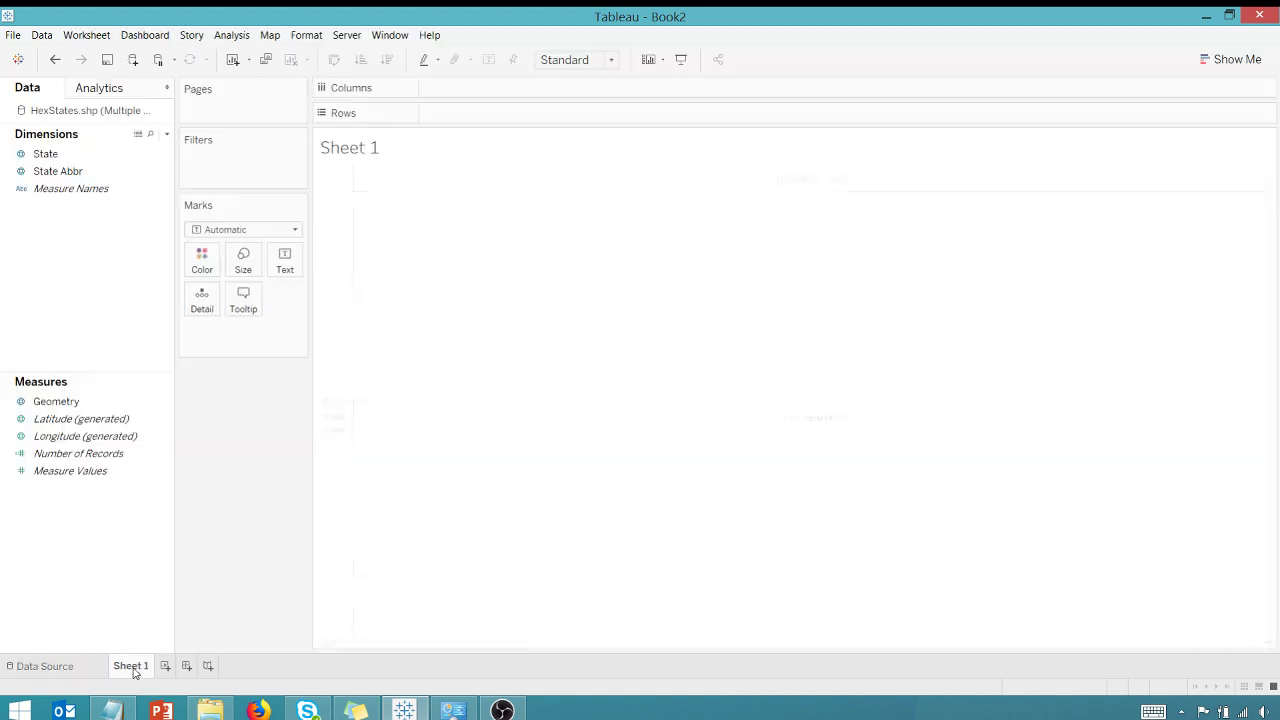
{"action": "double_click", "coordinate": [49, 405]}
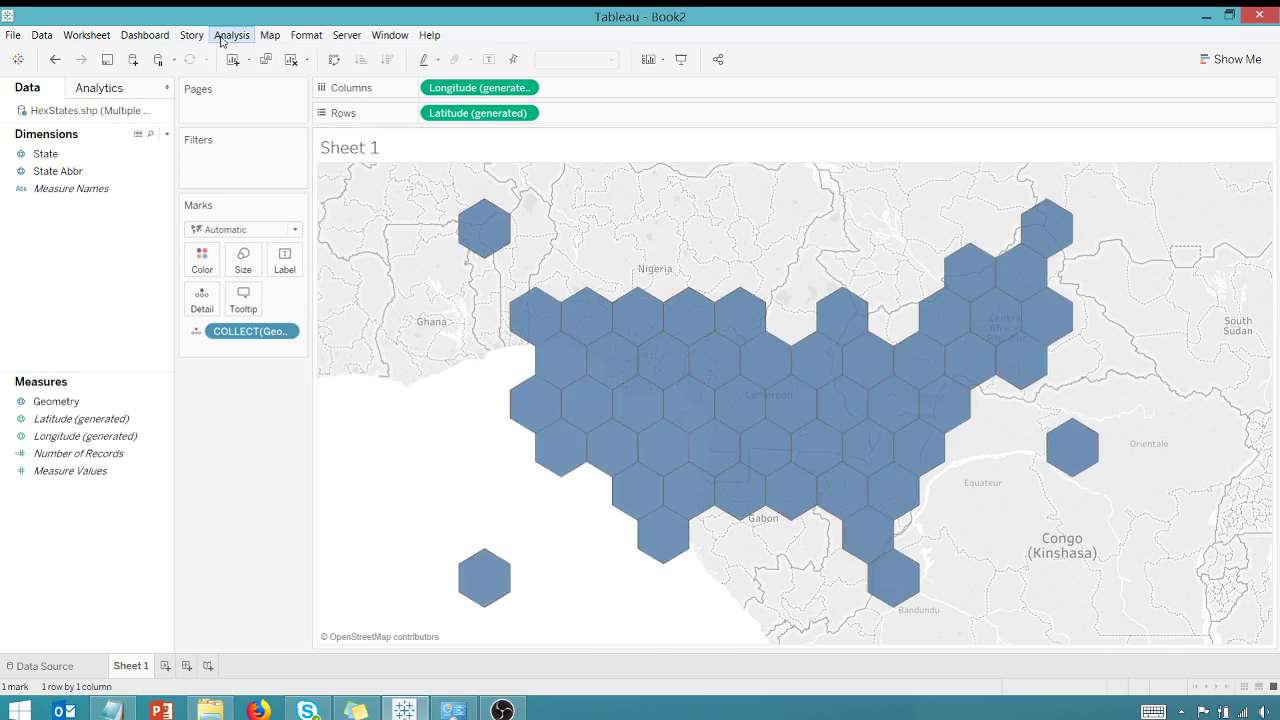
Turn off the Base, Land Cover, country and state borders, and names map layers
{"action": "left_click", "coordinate": [269, 35]}
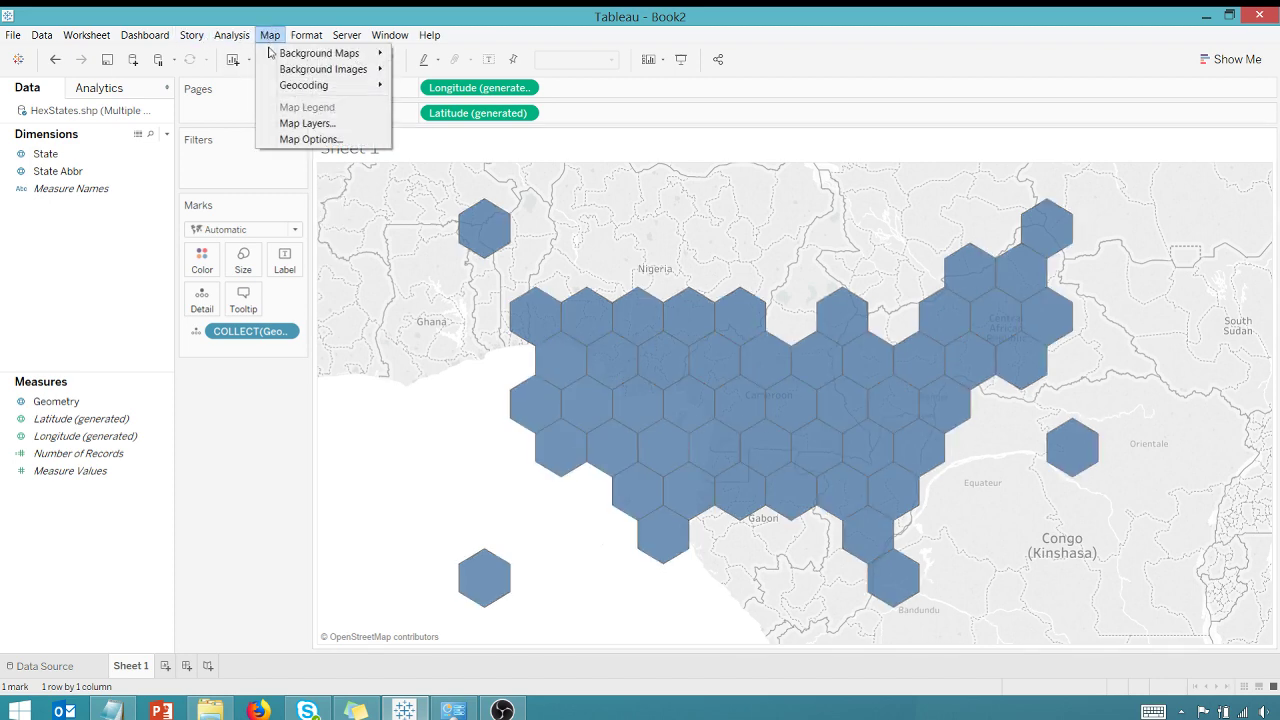
{"action": "left_click", "coordinate": [300, 123]}
{"action": "left_click", "coordinate": [25, 229]}
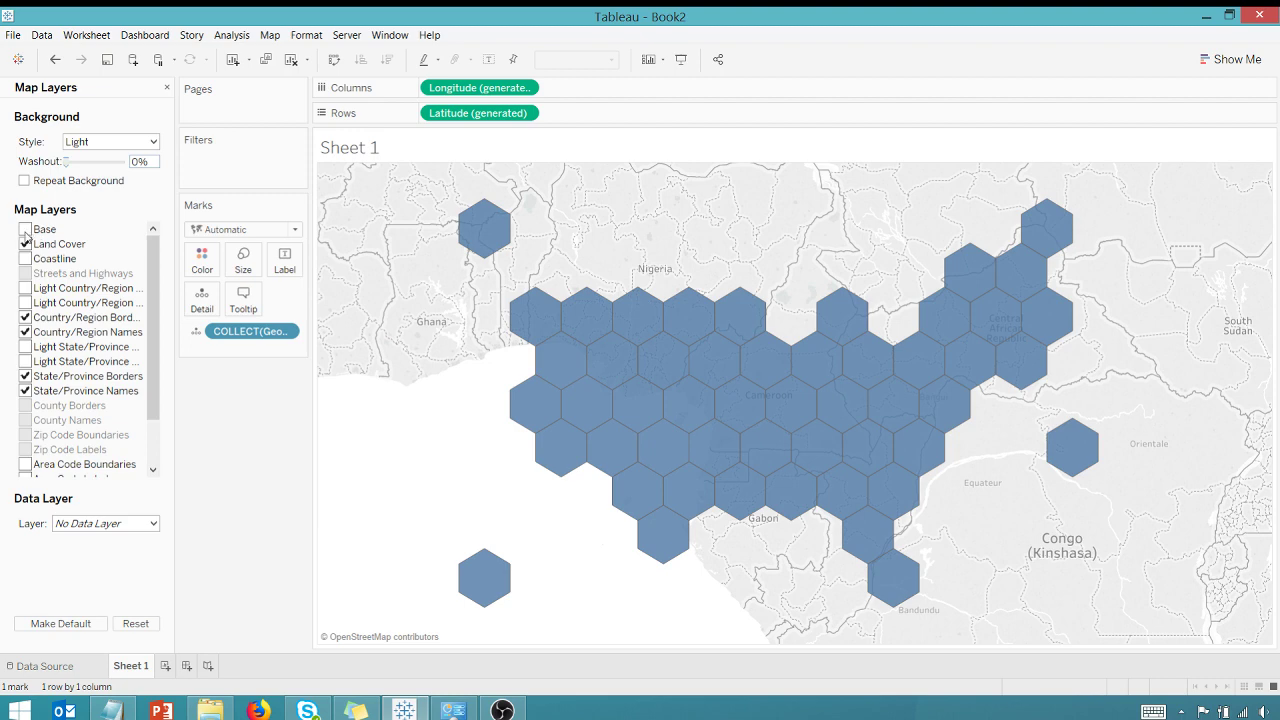
{"action": "left_click", "coordinate": [25, 244]}
{"action": "left_click", "coordinate": [25, 317]}
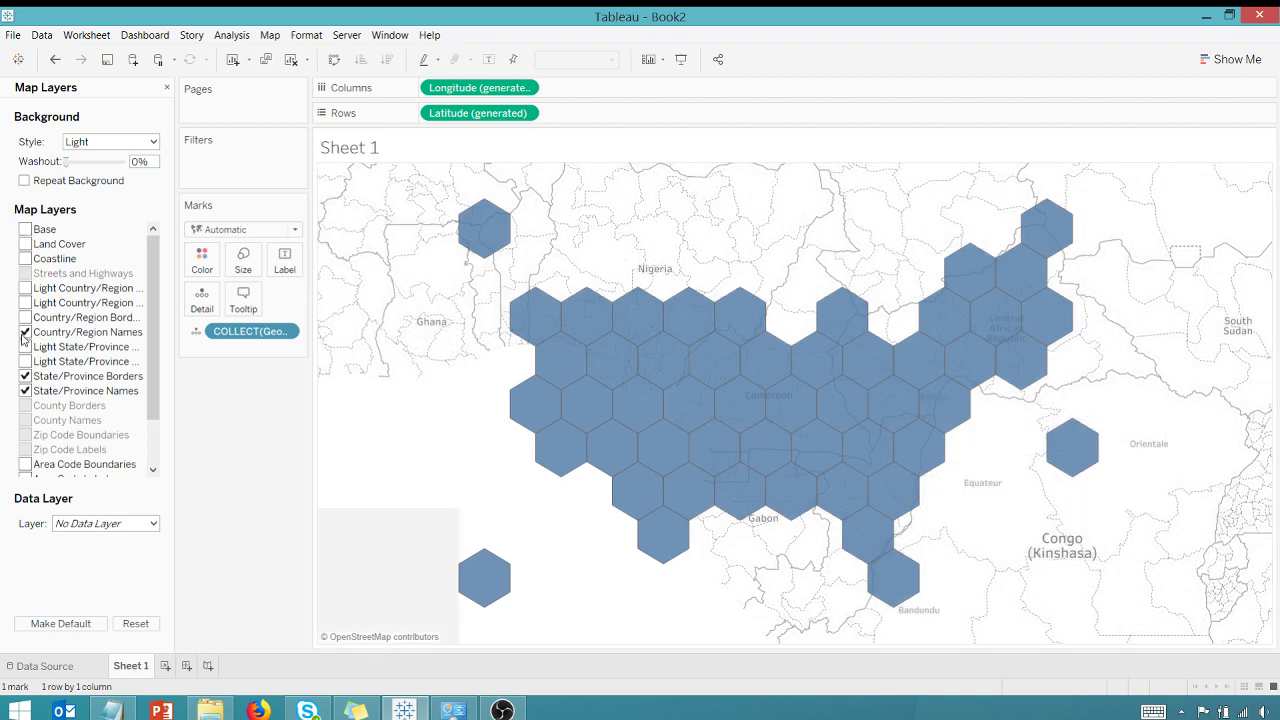
{"action": "left_click", "coordinate": [25, 332]}
{"action": "left_click", "coordinate": [25, 376]}
{"action": "left_click", "coordinate": [25, 391]}
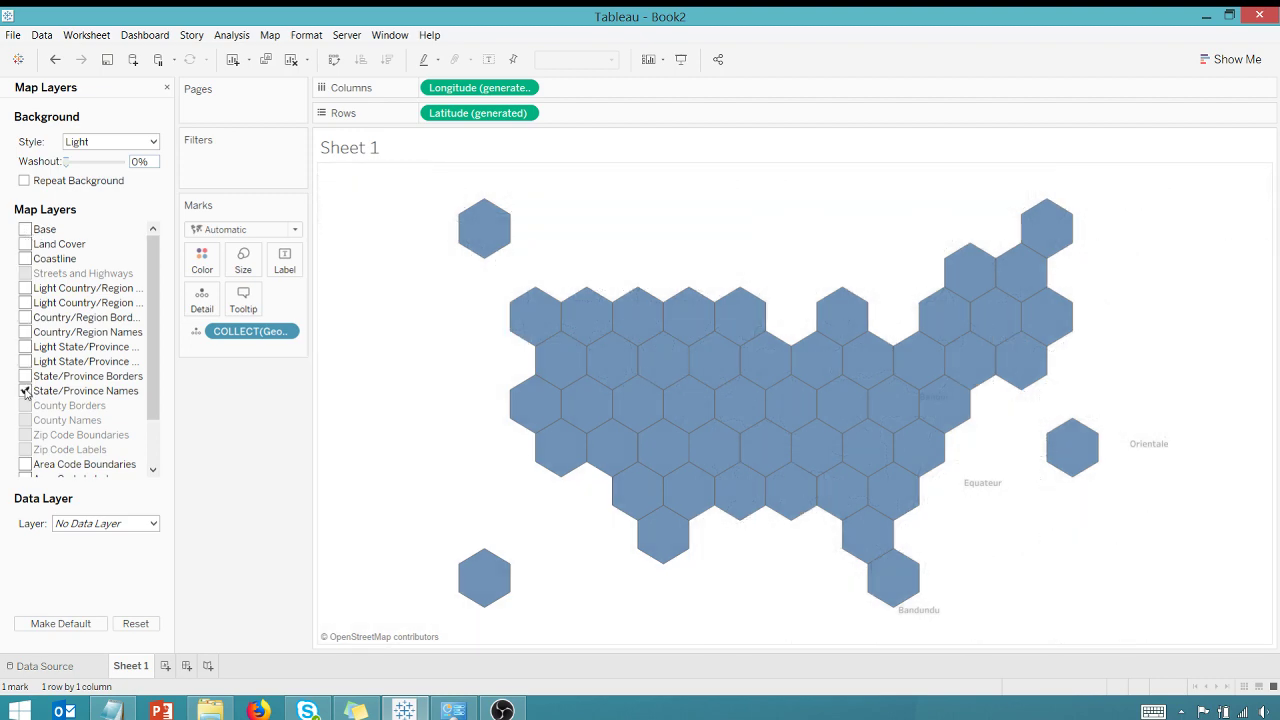
{"action": "left_click", "coordinate": [166, 88]}
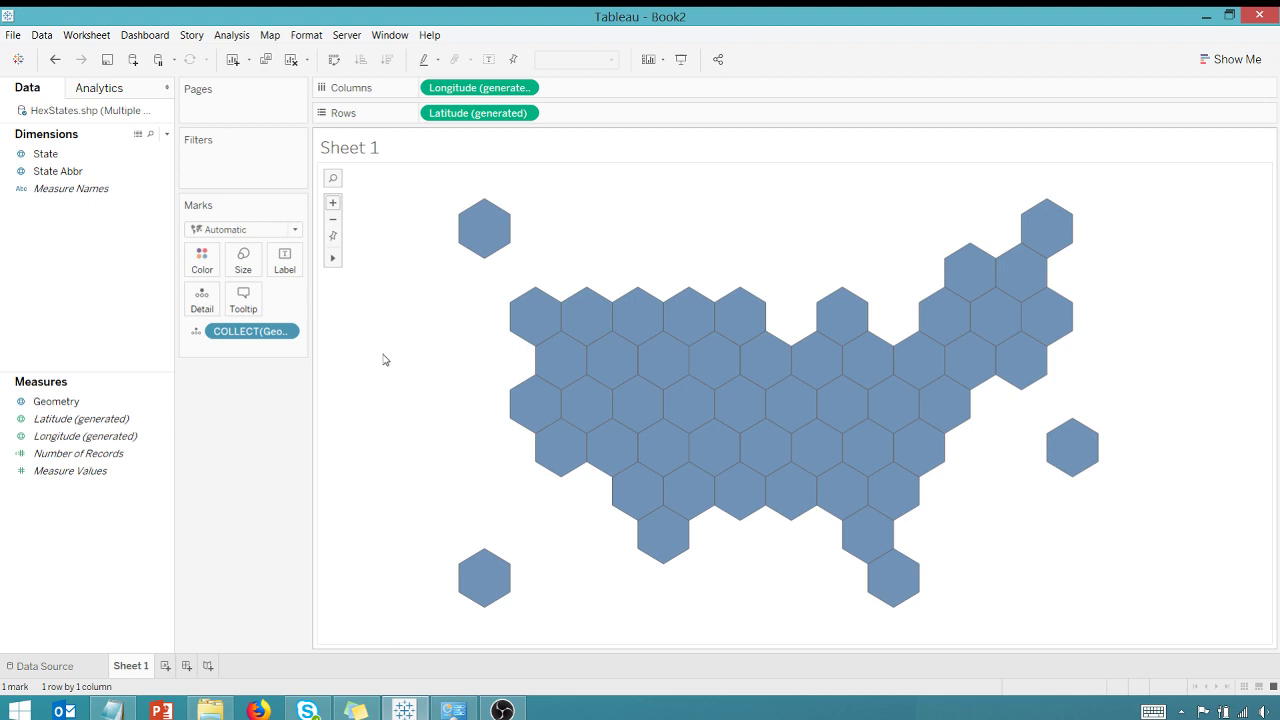
On the data source page, join the Superstore Orders sheet to HexStates.shp
{"action": "left_click", "coordinate": [42, 666]}
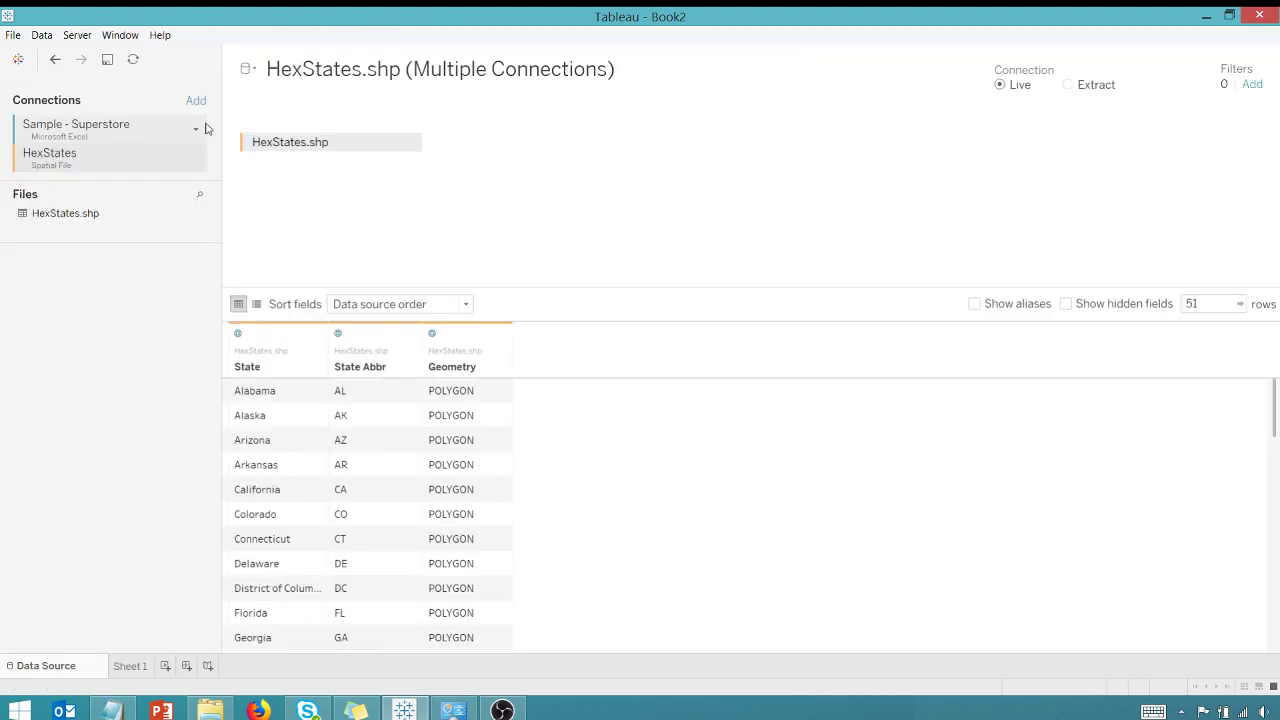
{"action": "left_click", "coordinate": [83, 133]}
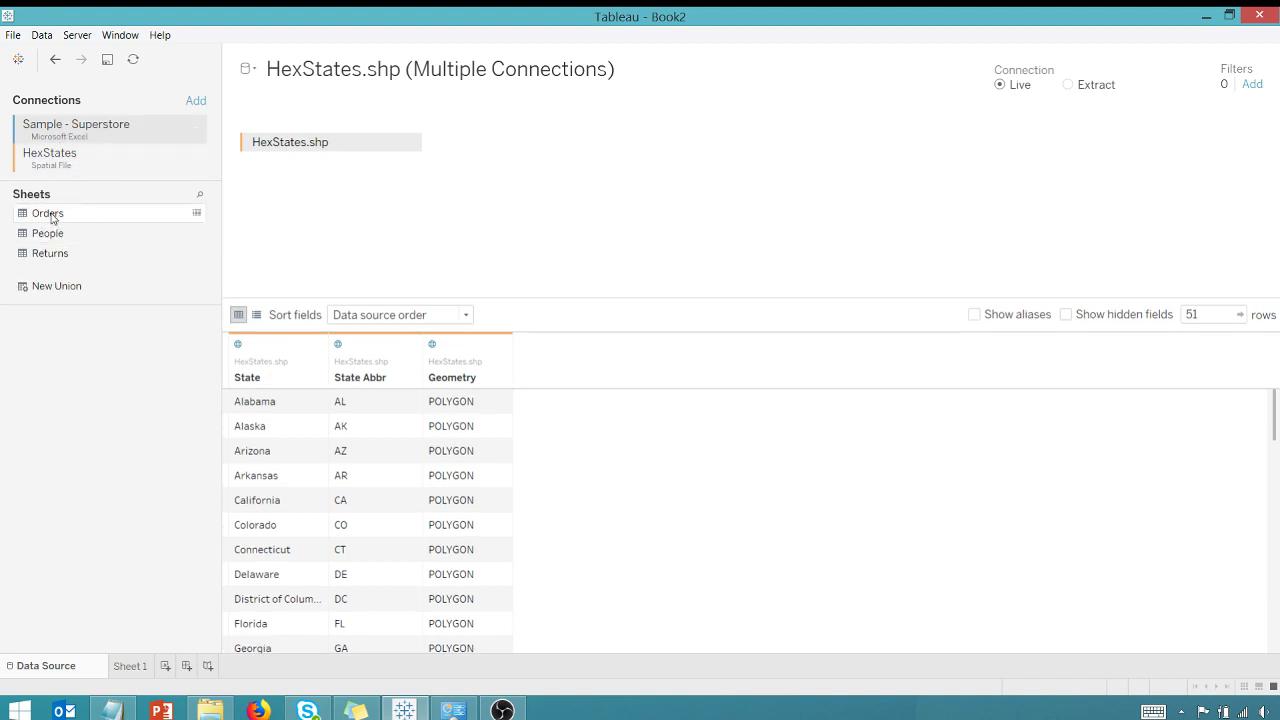
{"action": "left_click_drag", "start_coordinate": [51, 214], "coordinate": [591, 160]}
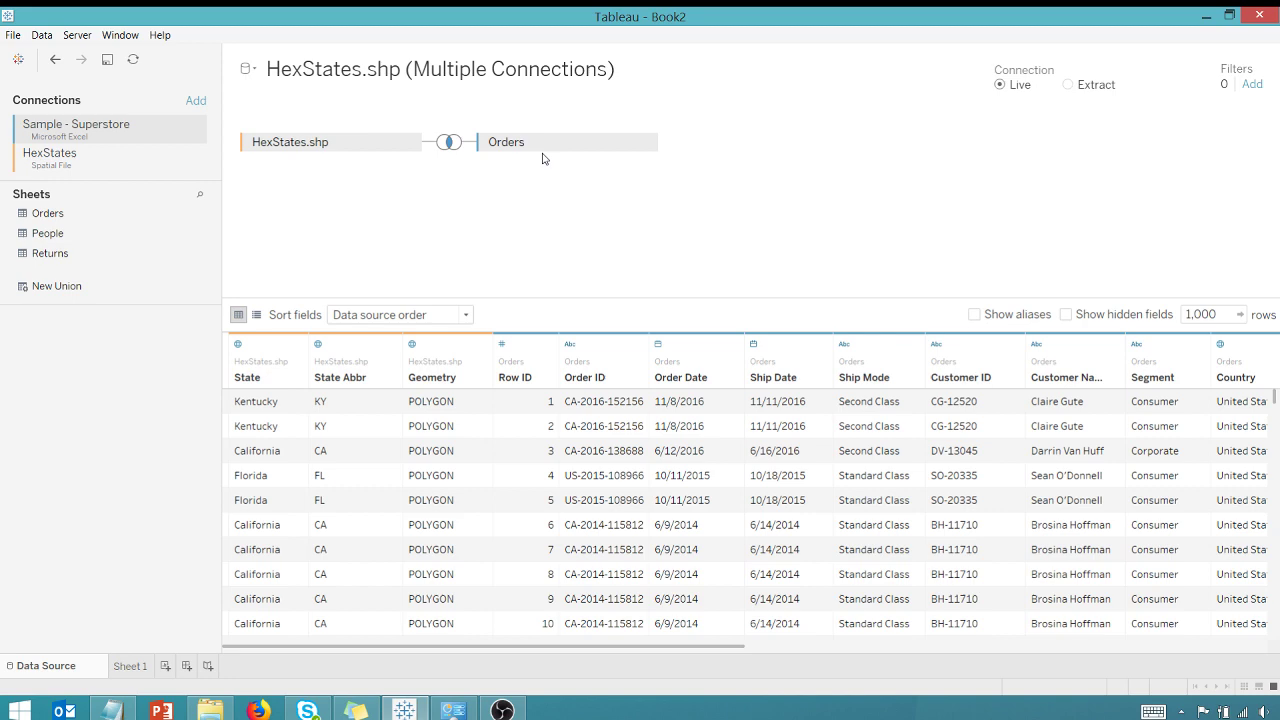
{"action": "left_click_drag", "start_coordinate": [631, 651], "coordinate": [1090, 668]}
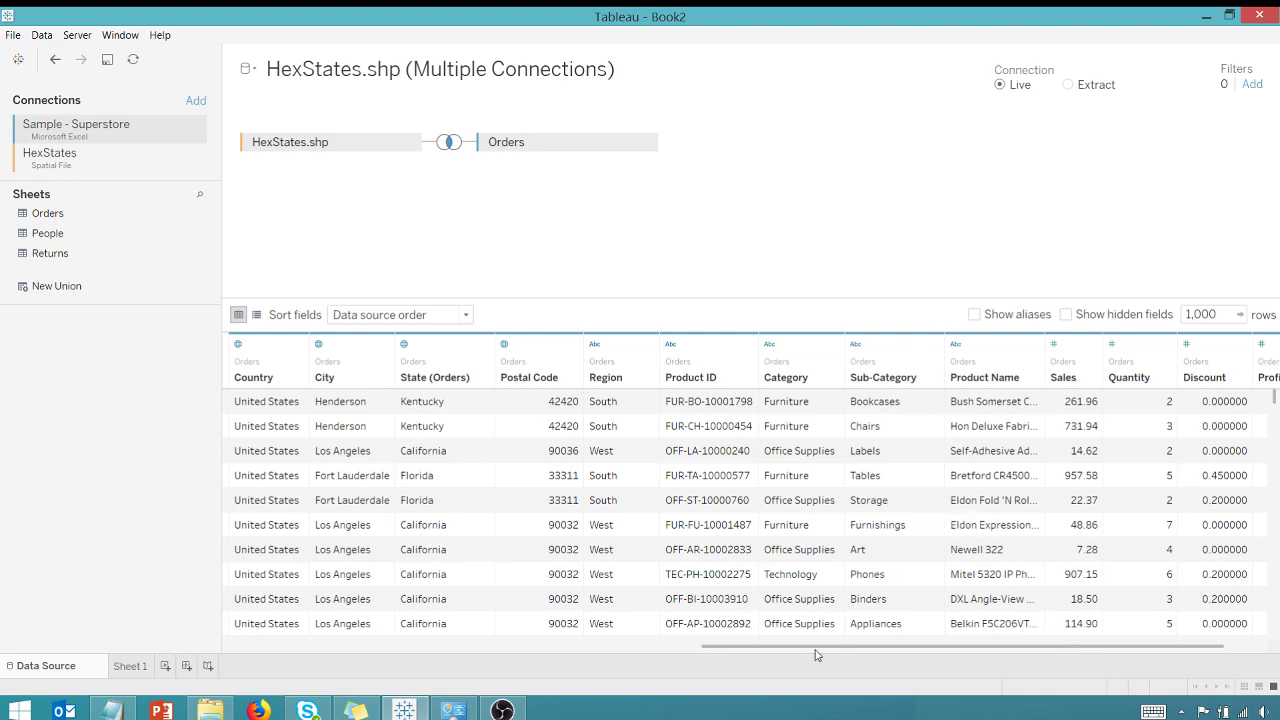
{"action": "left_click_drag", "start_coordinate": [838, 650], "coordinate": [620, 645]}
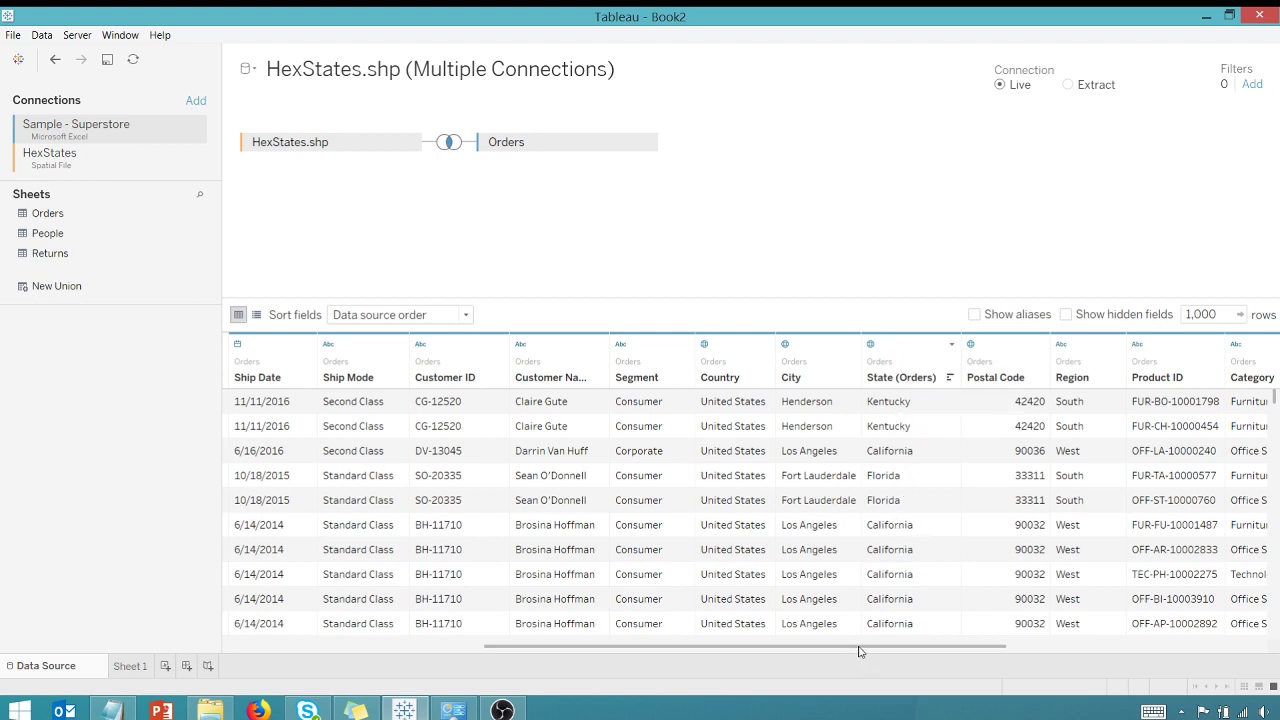
{"action": "left_click_drag", "start_coordinate": [860, 648], "coordinate": [343, 612]}
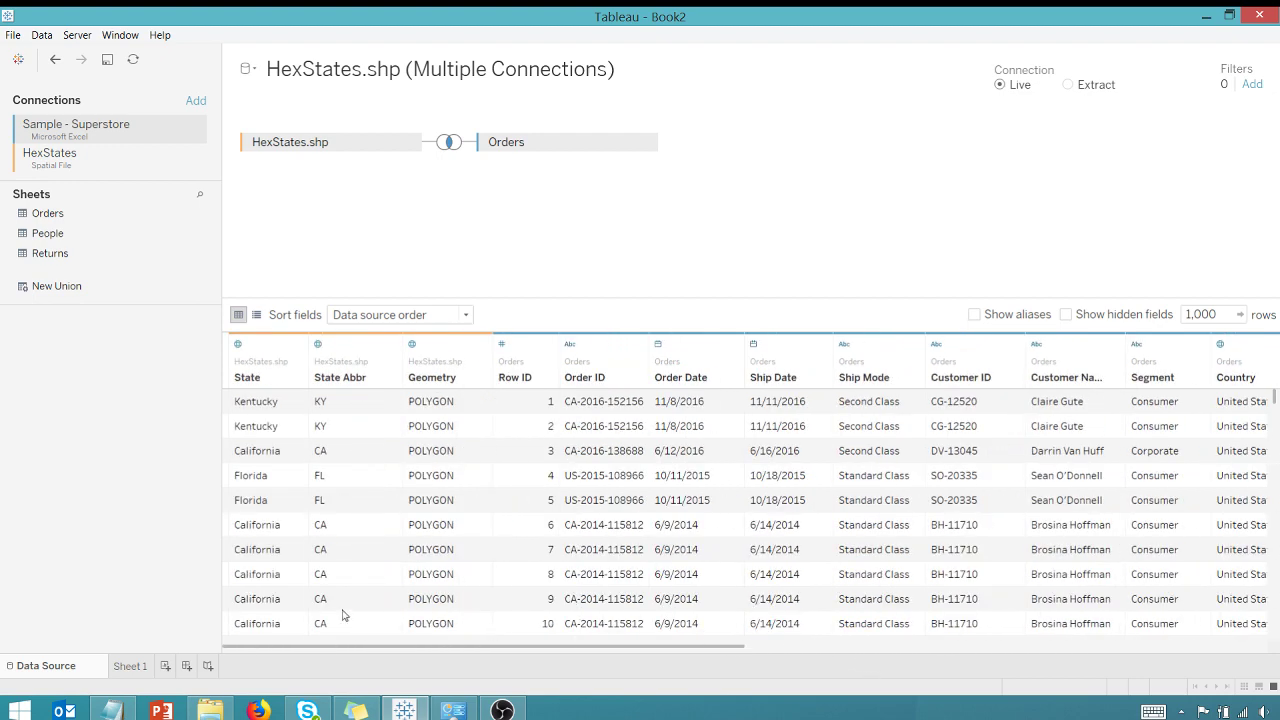
Try an inner join between HexStates and Orders and check the map on Sheet 1
{"action": "left_click", "coordinate": [449, 142]}
{"action": "left_click", "coordinate": [408, 190]}
{"action": "left_click", "coordinate": [372, 204]}
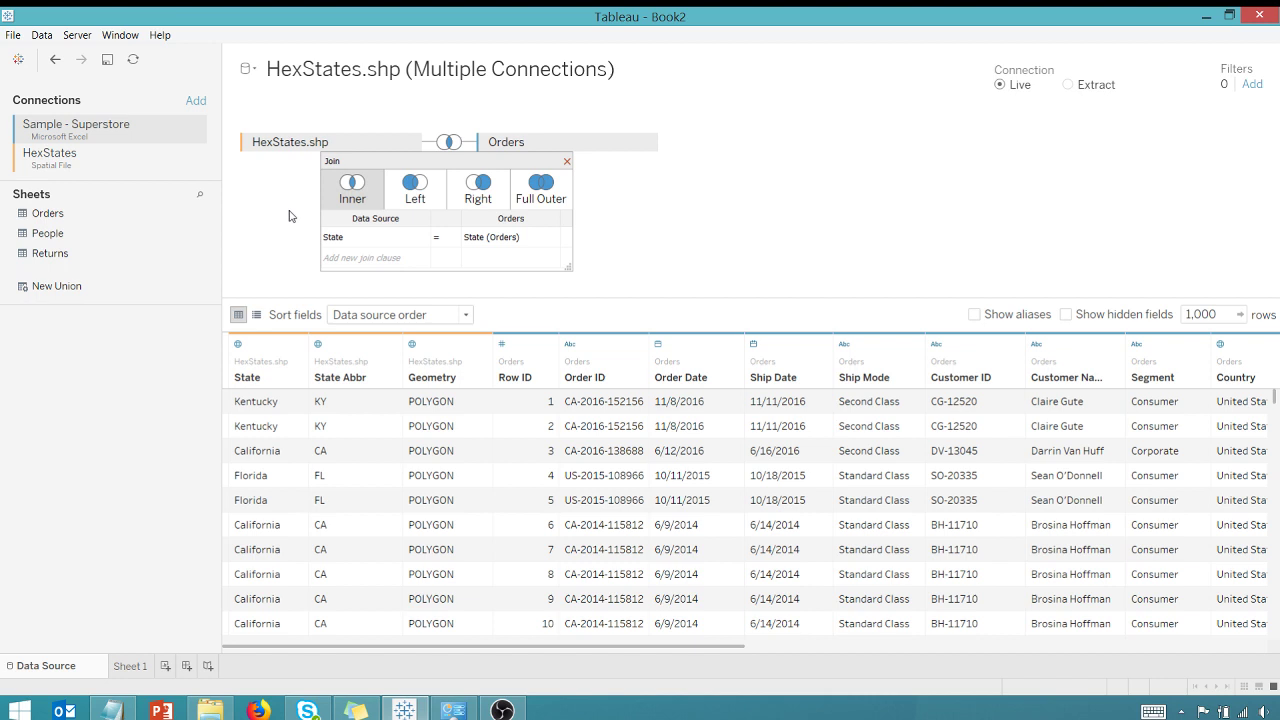
{"action": "left_click", "coordinate": [133, 666]}
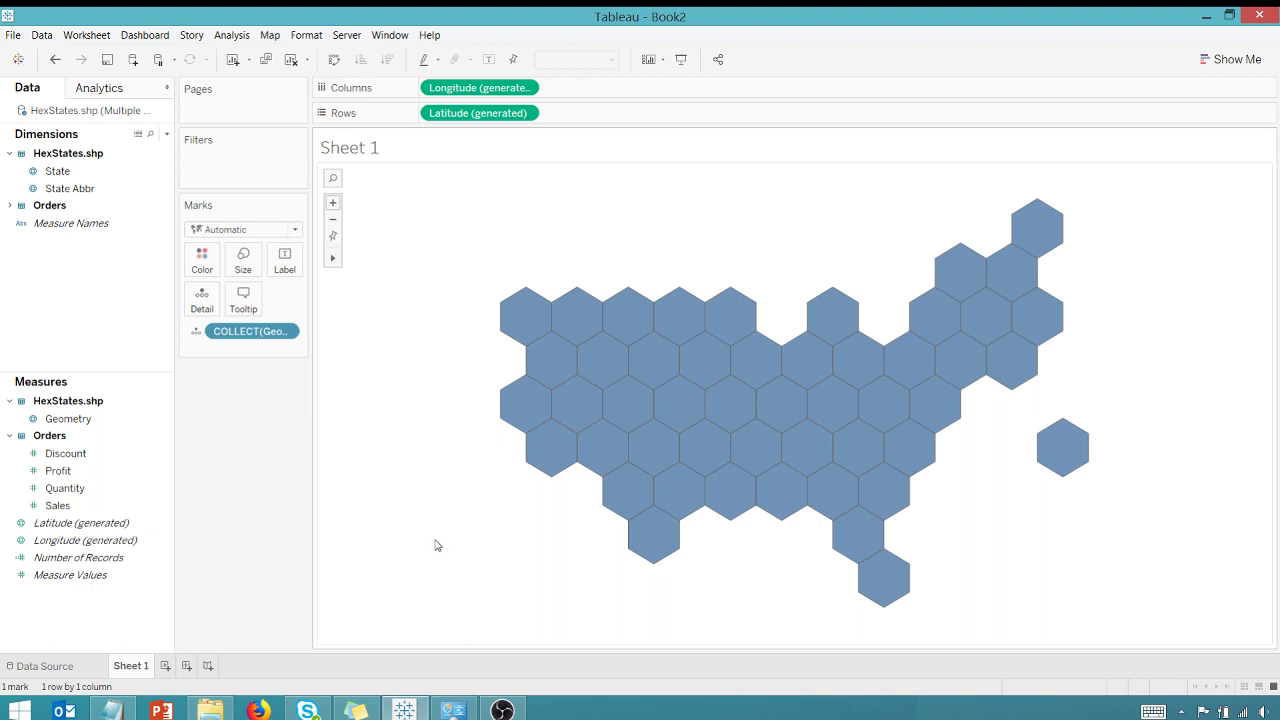
Change the HexStates-to-Orders join type to Left
{"action": "left_click", "coordinate": [43, 666]}
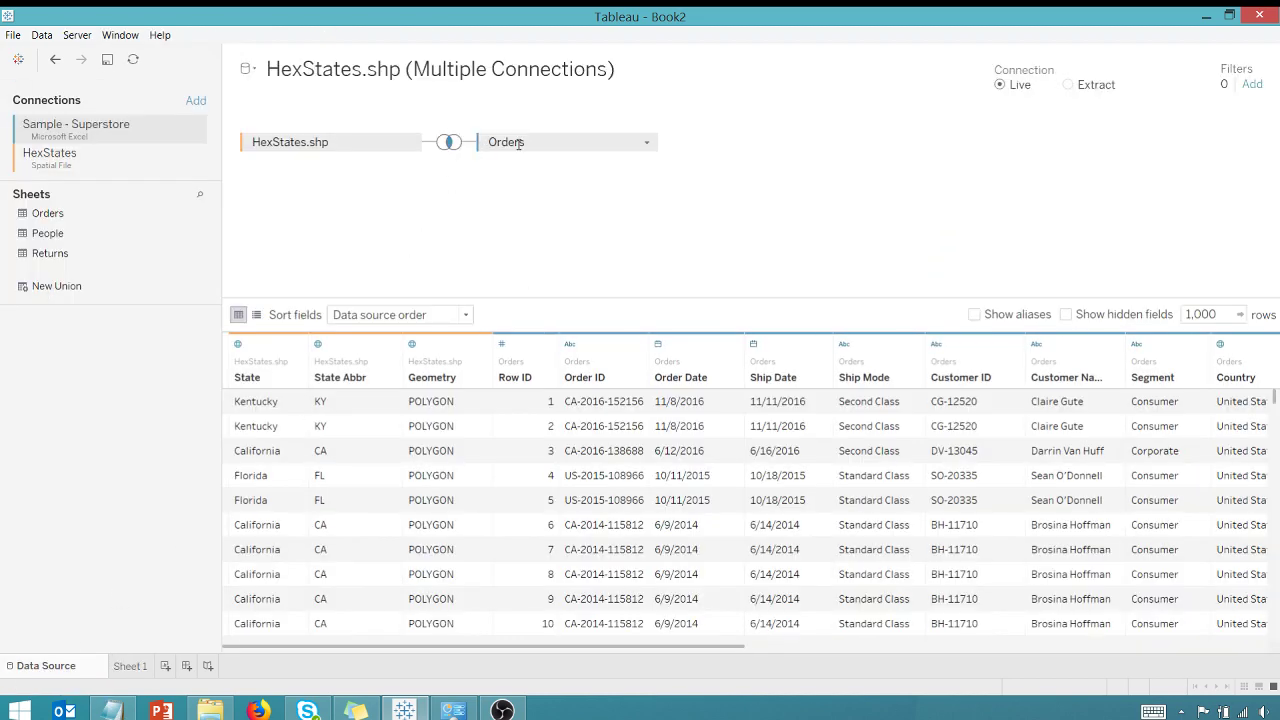
{"action": "left_click", "coordinate": [447, 142]}
{"action": "left_click", "coordinate": [420, 190]}
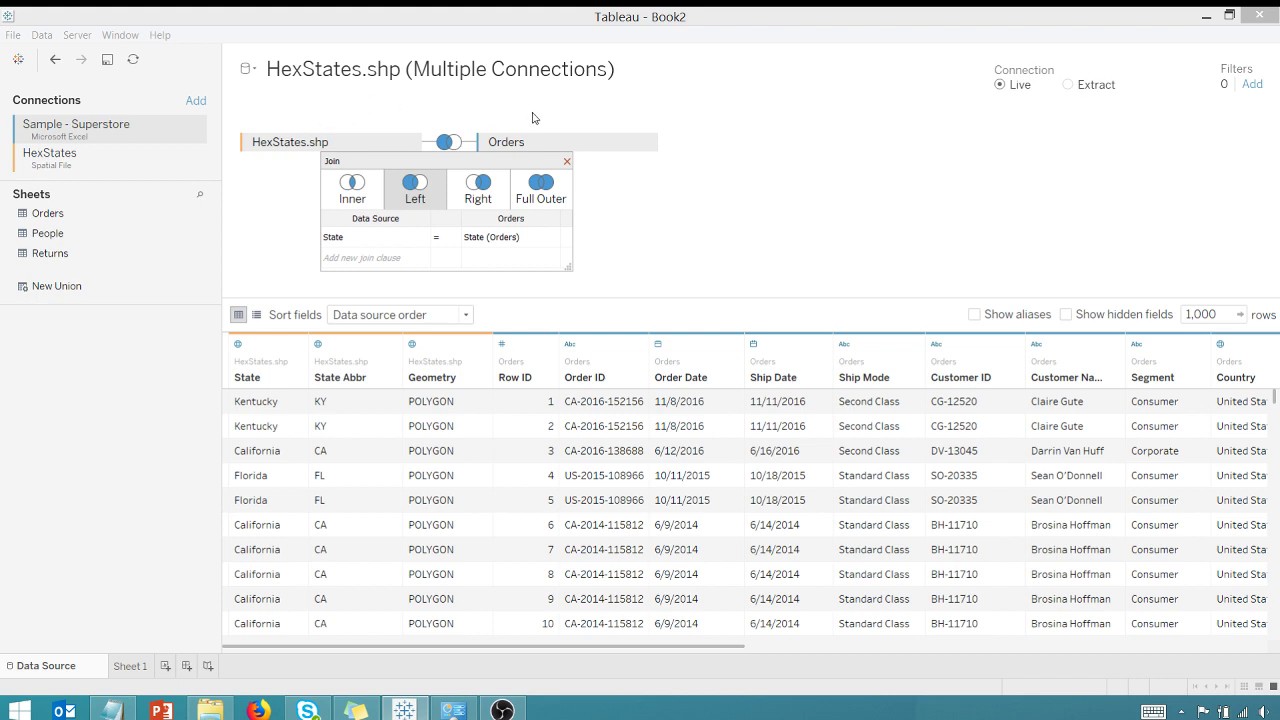
{"action": "left_click", "coordinate": [568, 162]}
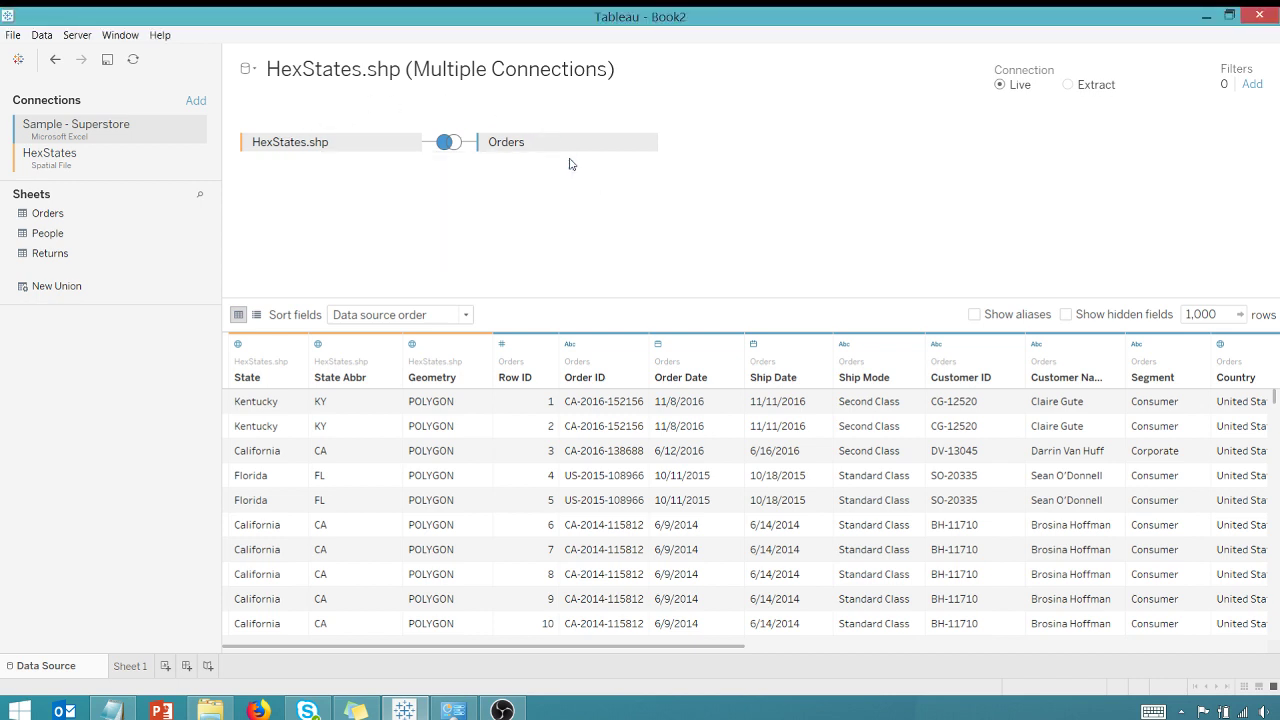
On Sheet 1, label the hexagons with State Abbr and colour them by SUM(Profit)
{"action": "left_click", "coordinate": [128, 667]}
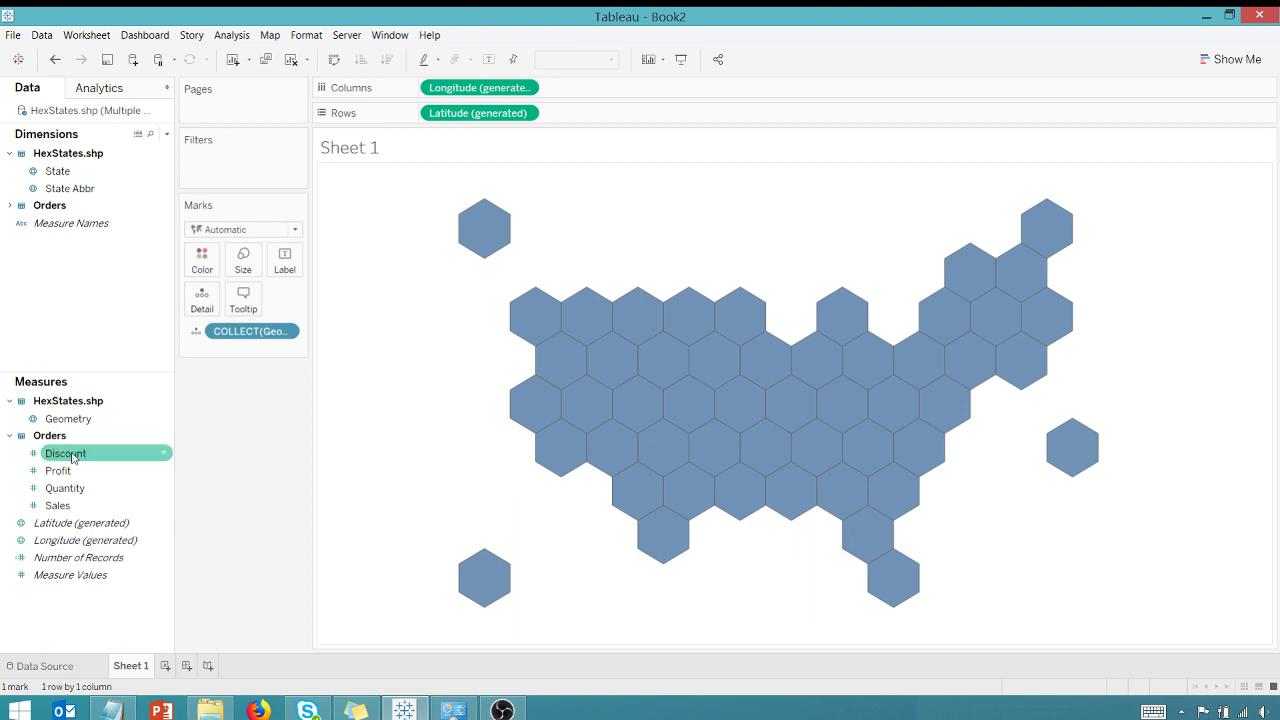
{"action": "left_click_drag", "start_coordinate": [62, 189], "coordinate": [284, 262]}
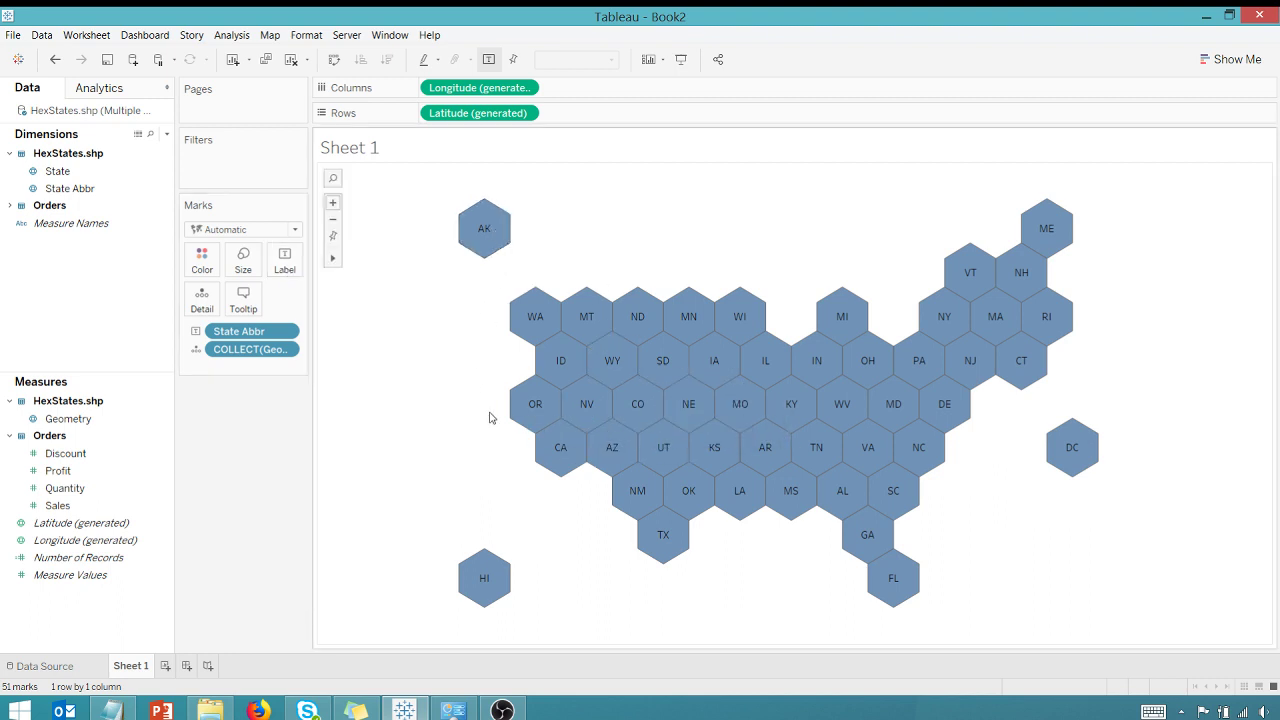
{"action": "left_click", "coordinate": [72, 471]}
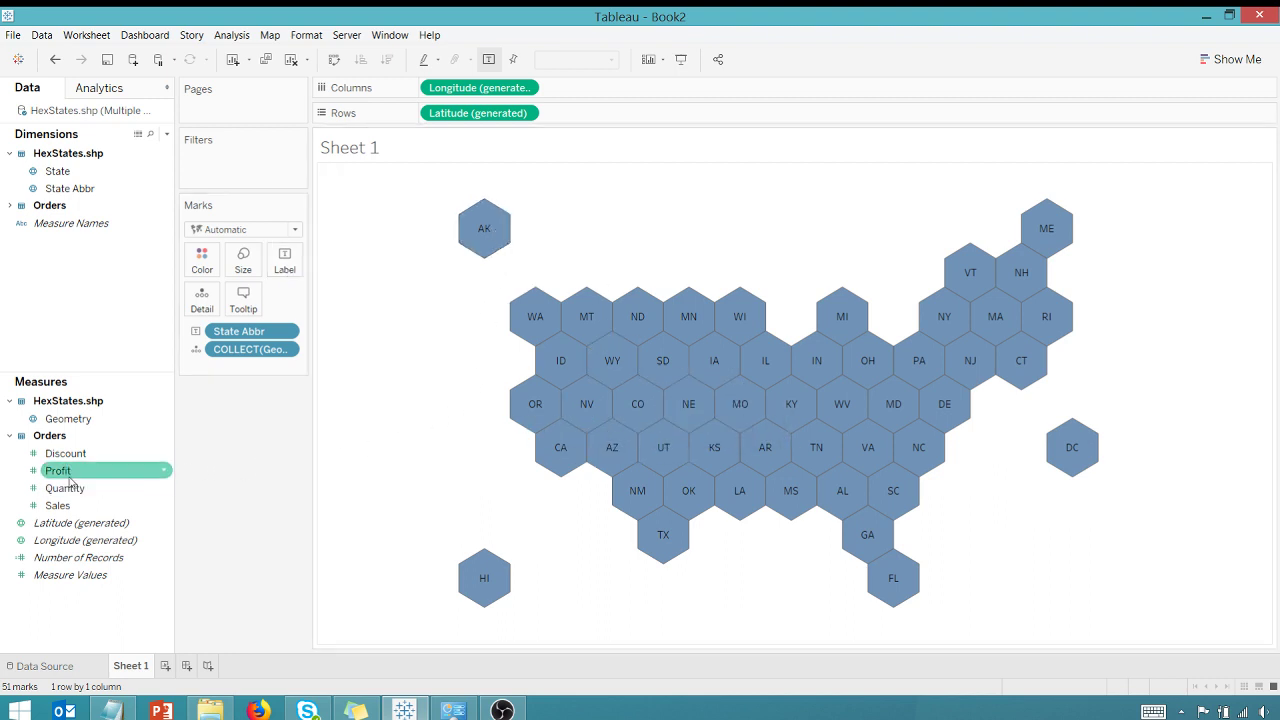
{"action": "left_click_drag", "start_coordinate": [69, 479], "coordinate": [205, 261]}
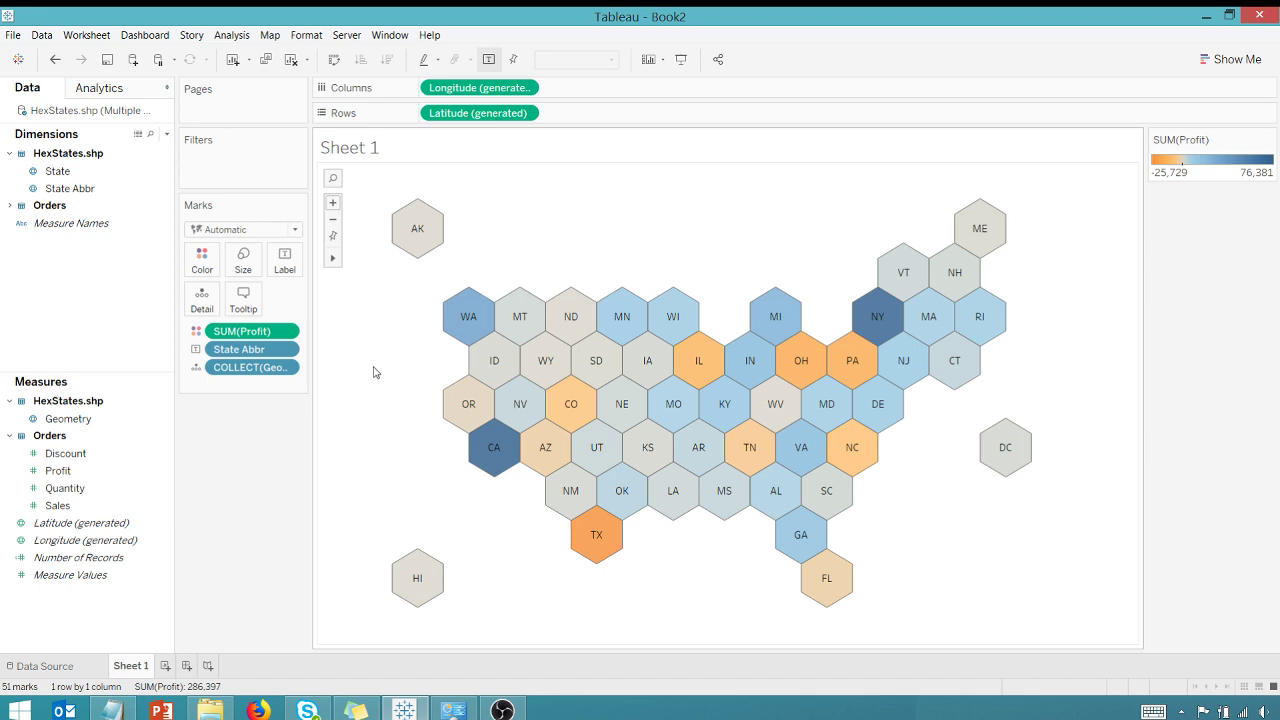
{"action": "mouse_move", "coordinate": [418, 245]}
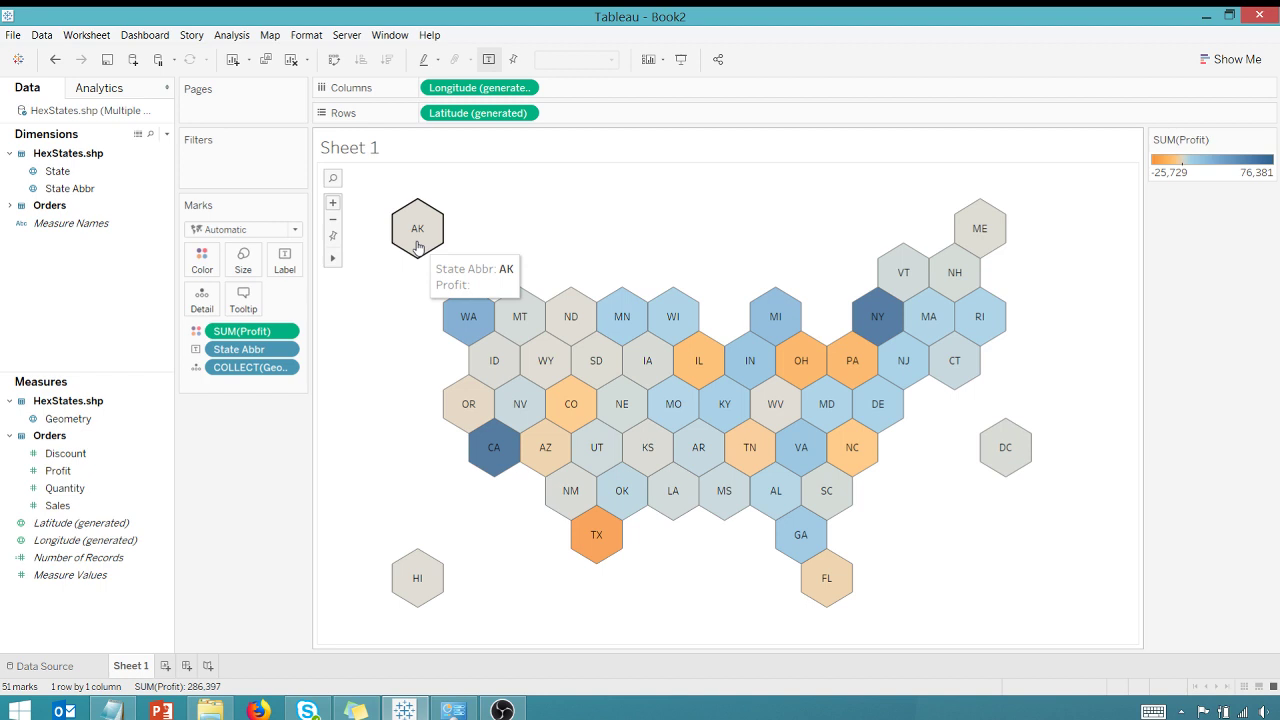
{"action": "mouse_move", "coordinate": [881, 416]}
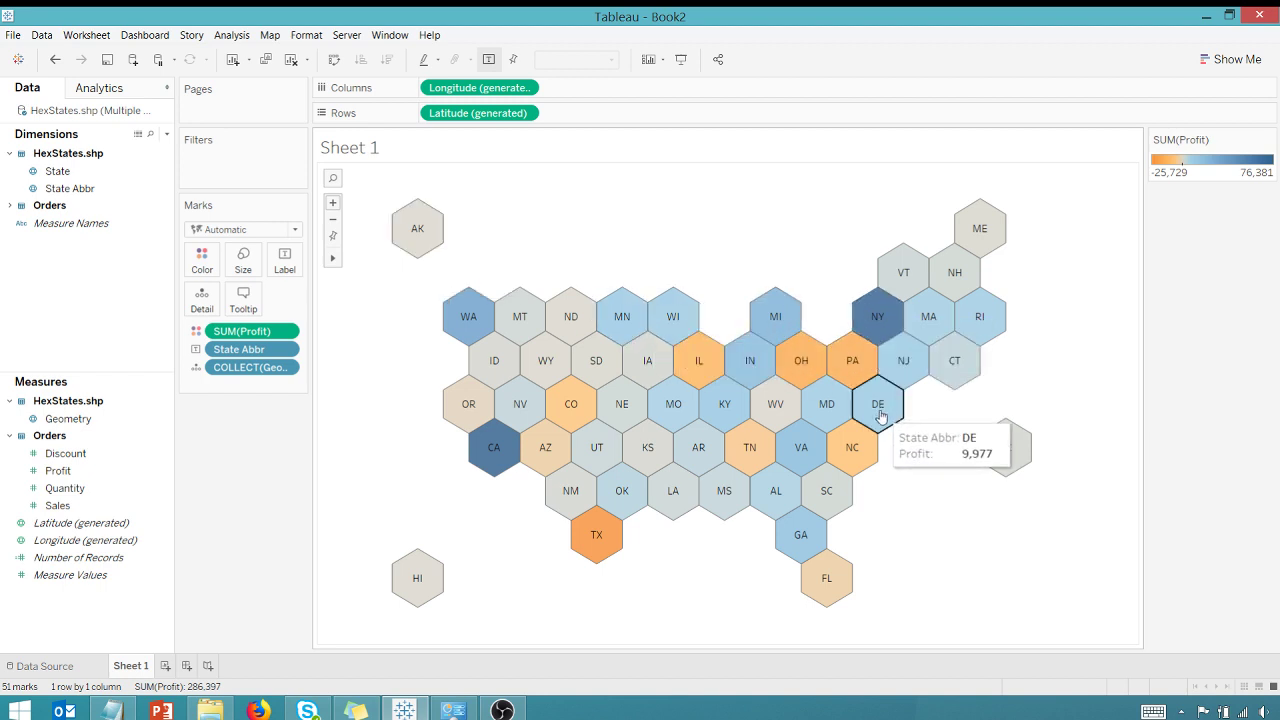
{"action": "mouse_move", "coordinate": [903, 367]}
{"action": "mouse_move", "coordinate": [887, 347]}
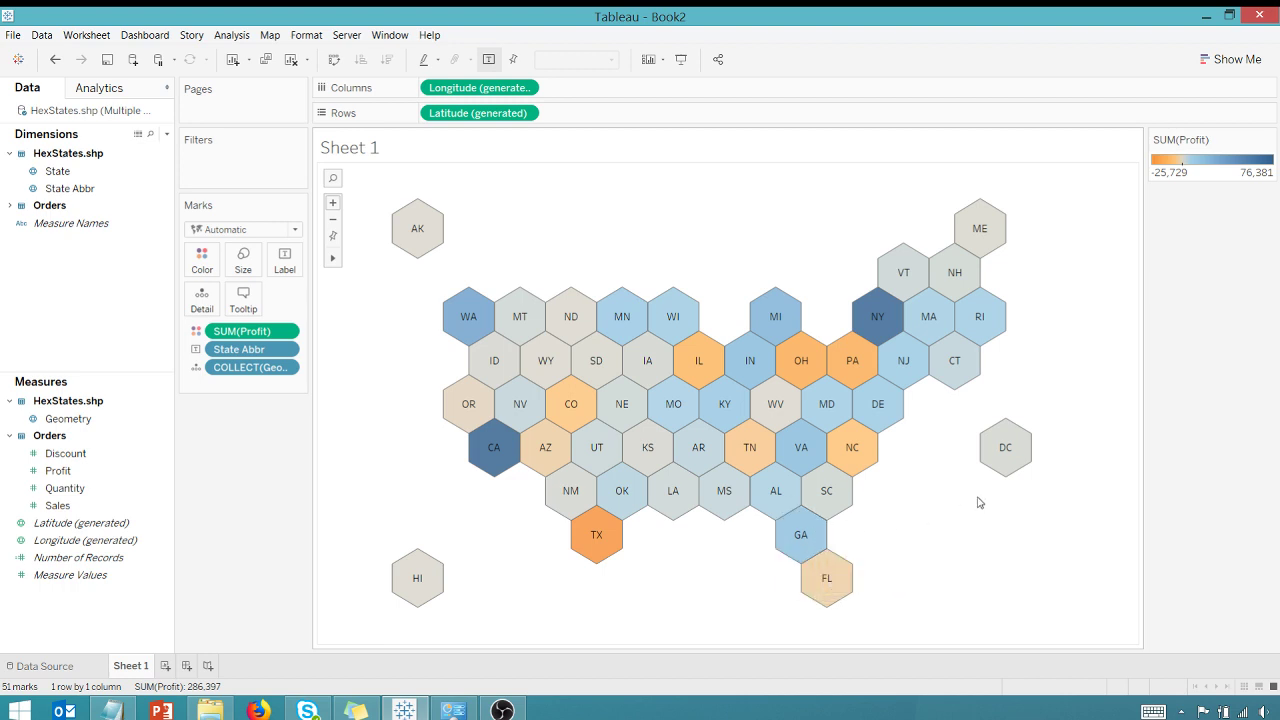
{"action": "mouse_move", "coordinate": [997, 472]}
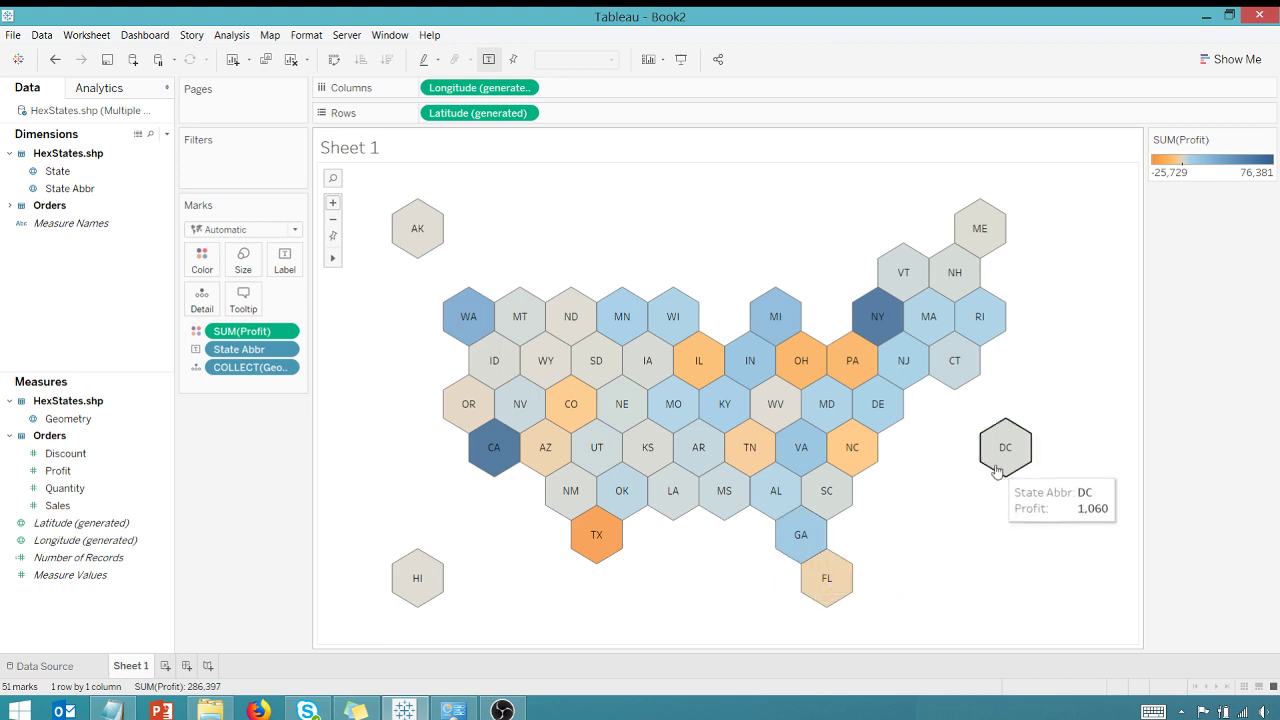